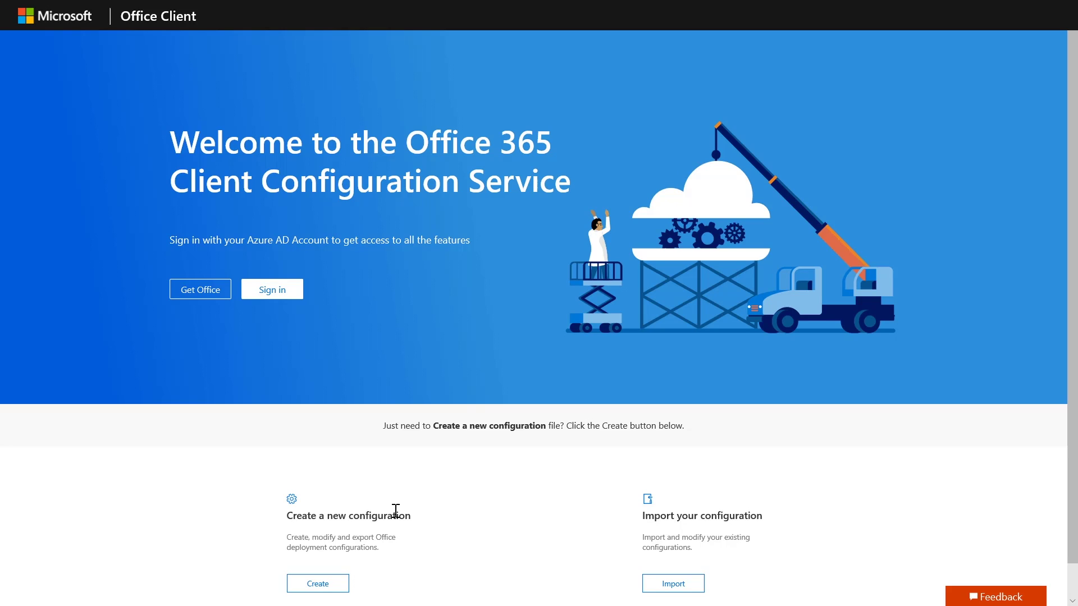
Step: Sign in to the Office 365 Client Configuration Service from the welcome page
left_click(273, 292)
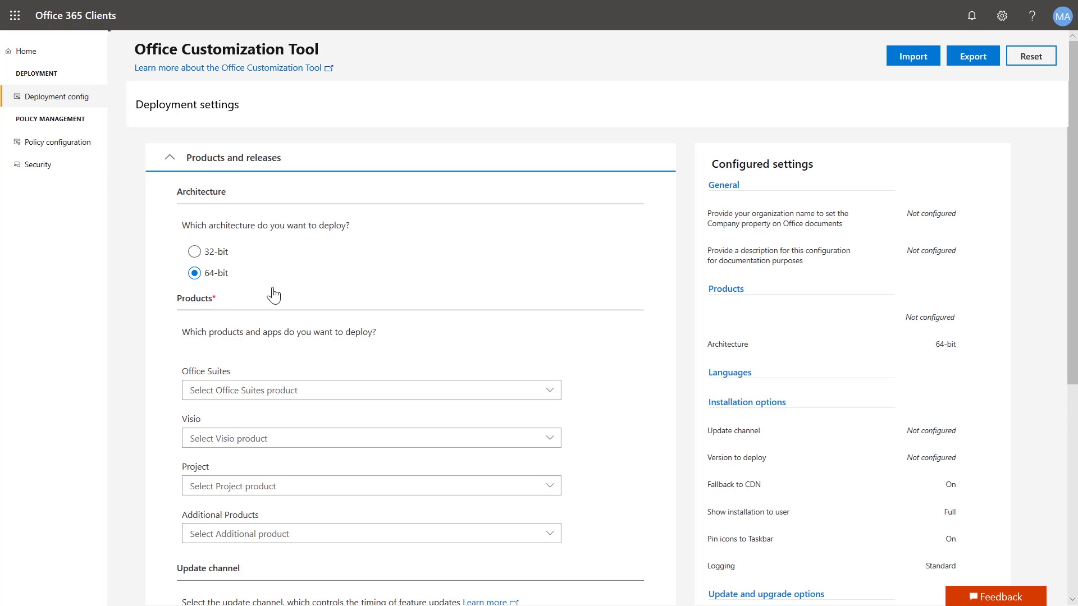
Step: Show the Policy configuration list under Policy Management with its eight policies
left_click(70, 142)
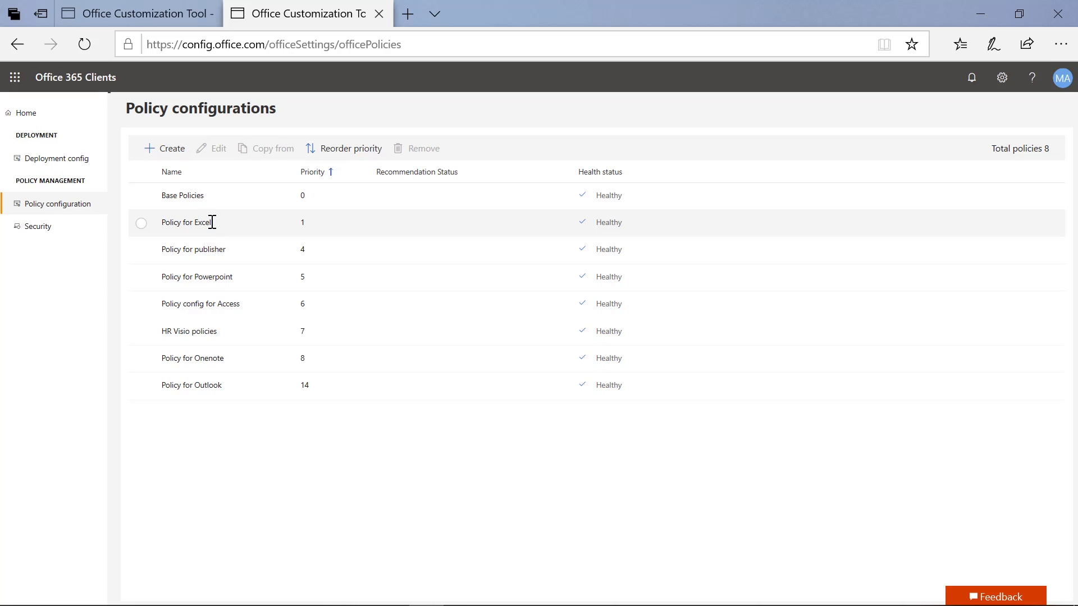
Step: Reorder priorities so Policy for Excel is 0, then save the order
left_click(335, 157)
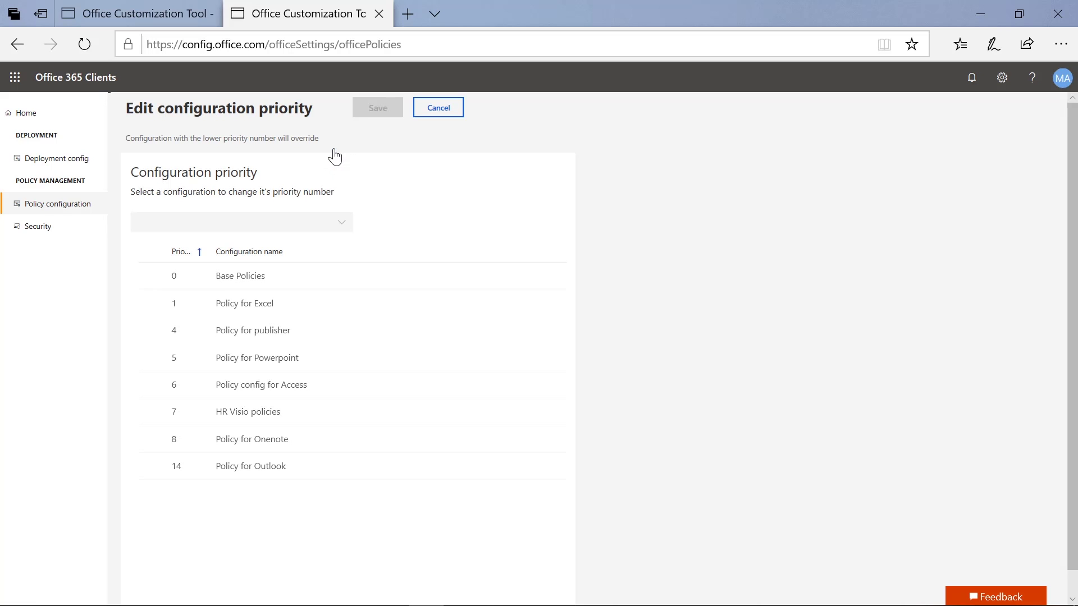
left_click(152, 306)
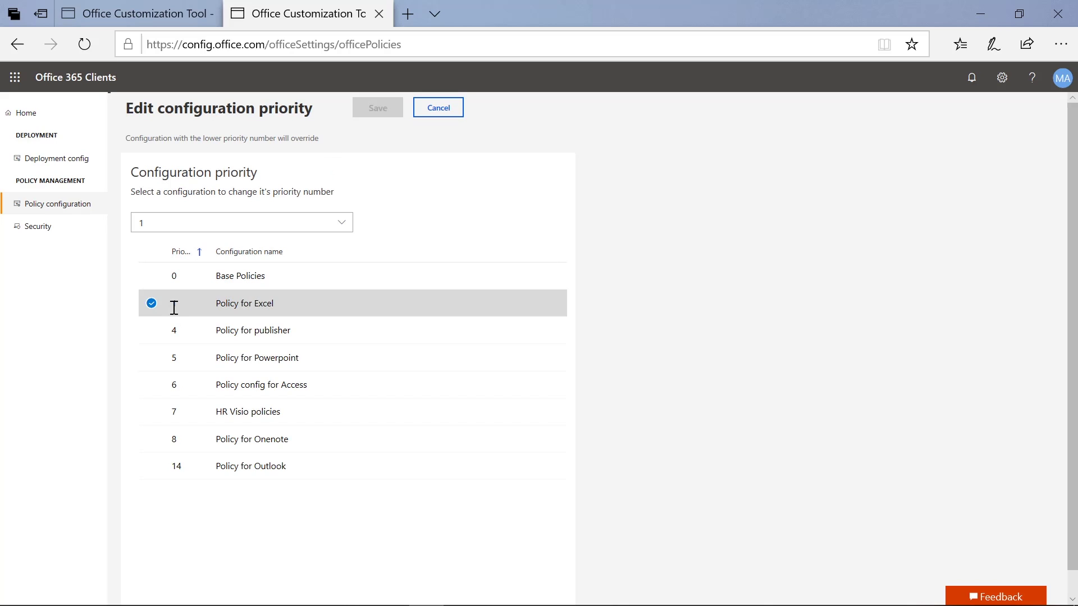
left_click(259, 225)
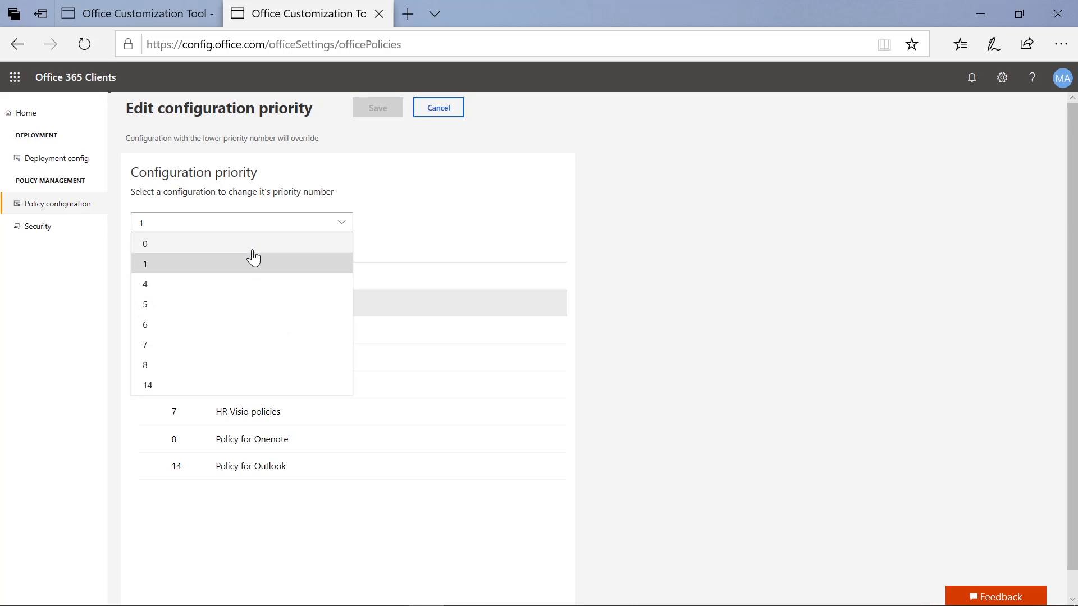
left_click(252, 247)
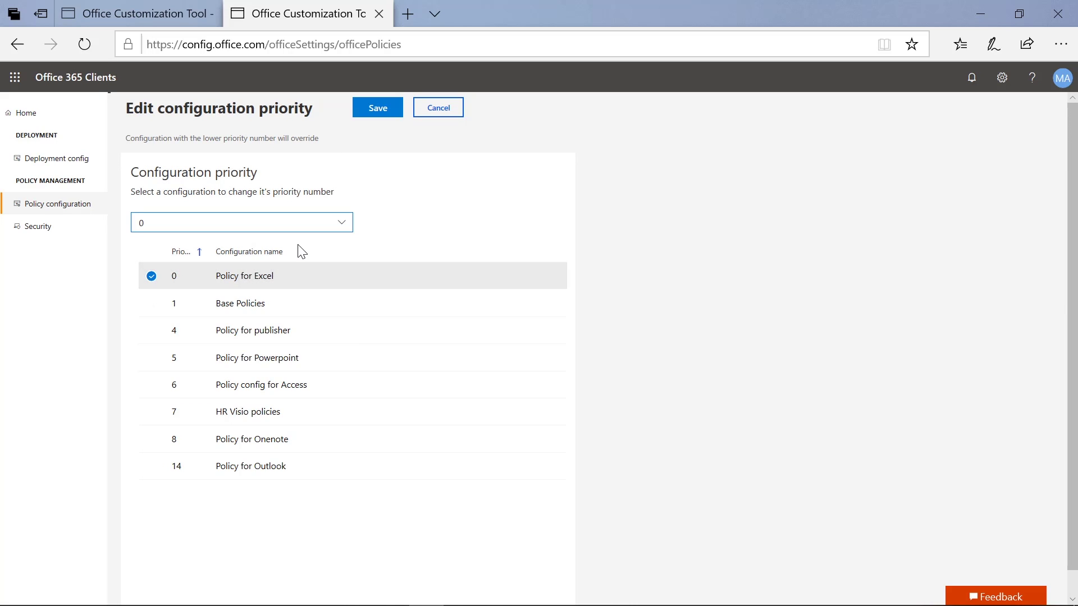
left_click(378, 108)
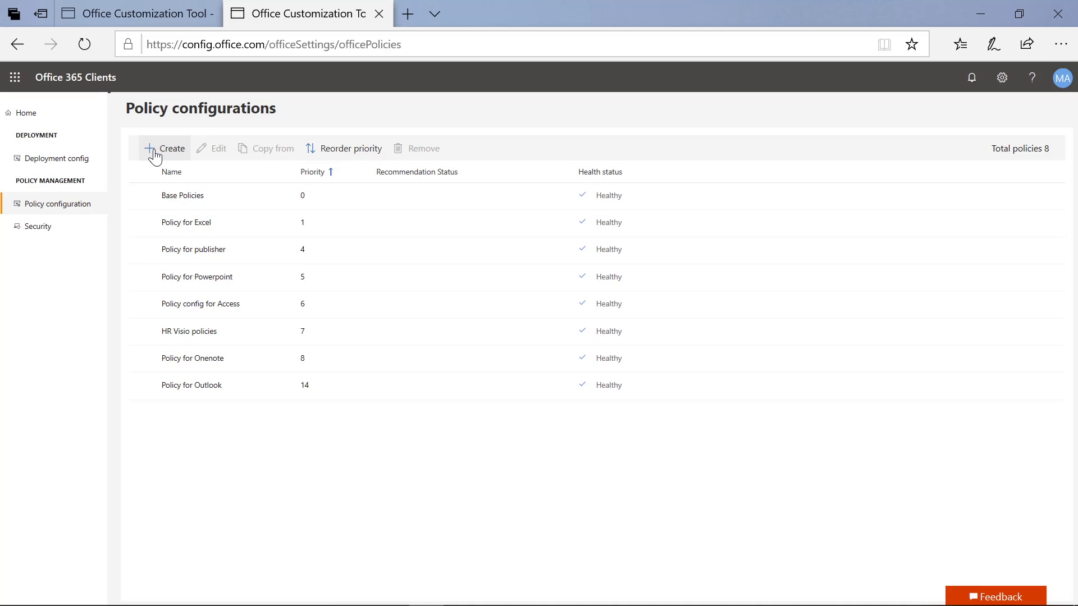
Step: Create a policy configuration named 'Finance Team Base Policy' with description 'test Policy'
left_click(152, 201)
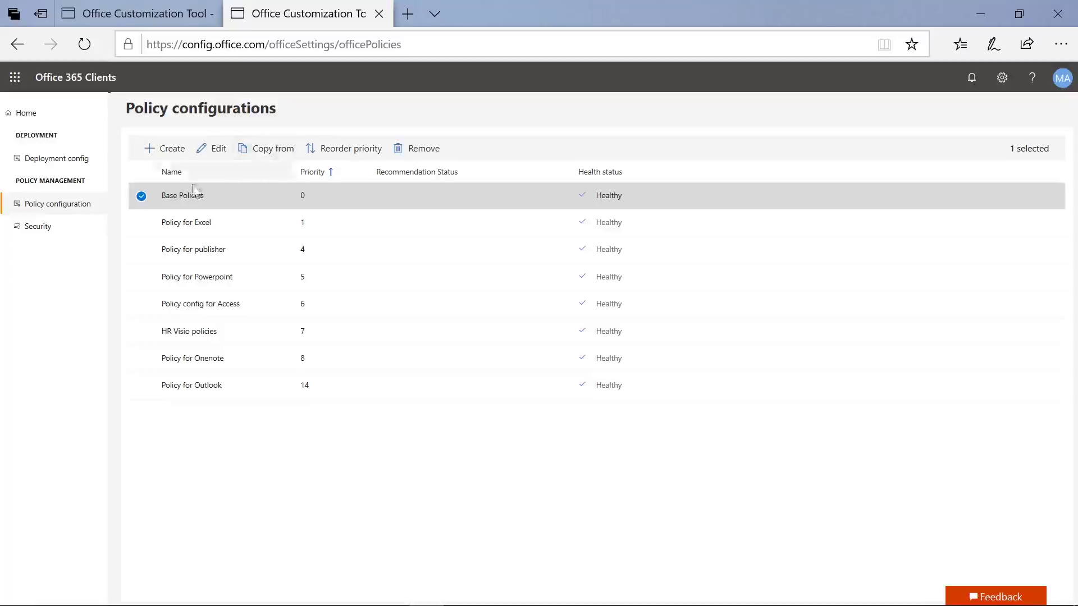
left_click(157, 152)
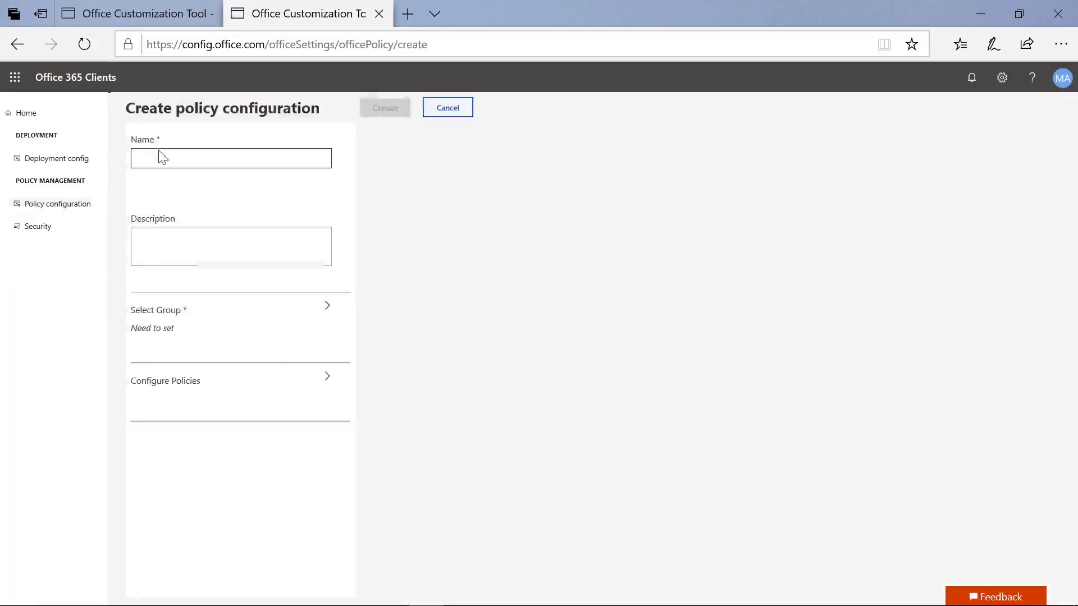
left_click(162, 156)
type("Finance ")
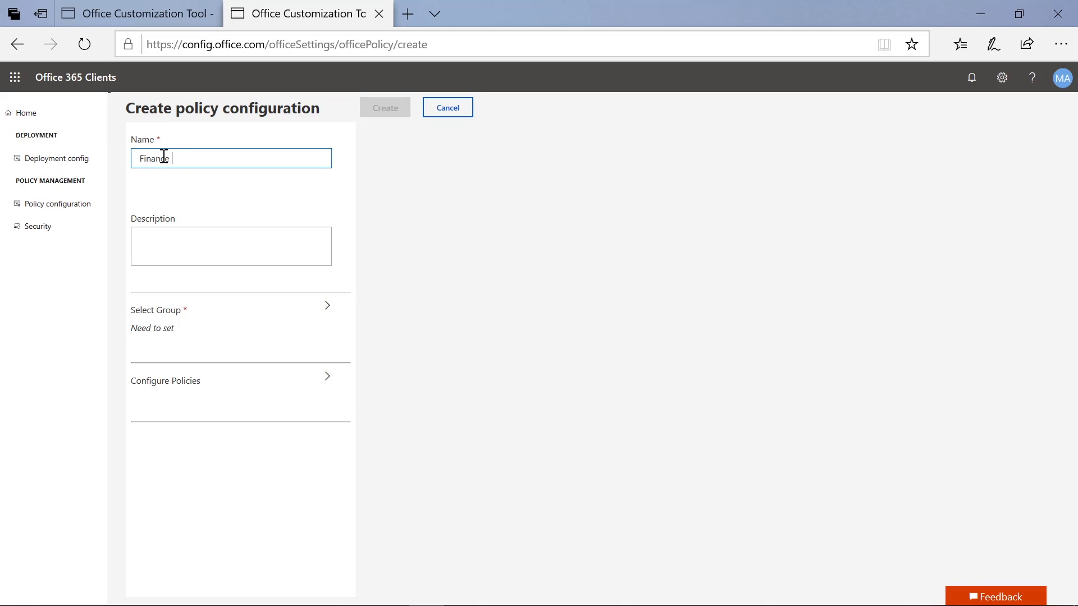
type("Team Base Poc")
type("icy")
left_click(201, 233)
type("test Policy")
Step: Assign the Finance group to the policy and show the policies to configure
left_click(202, 335)
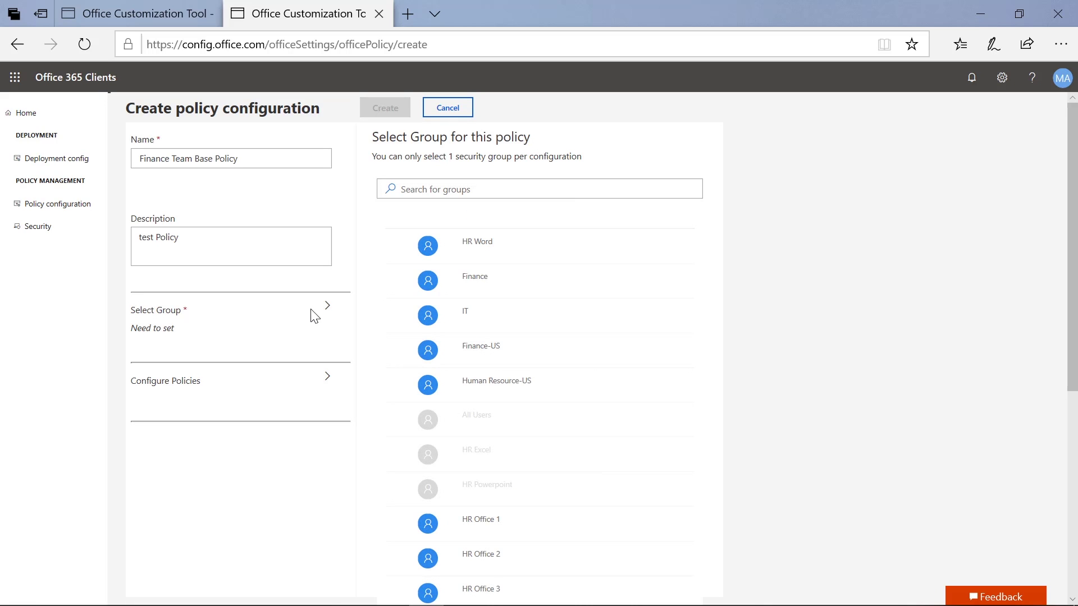
scroll(507, 390, "down", 1)
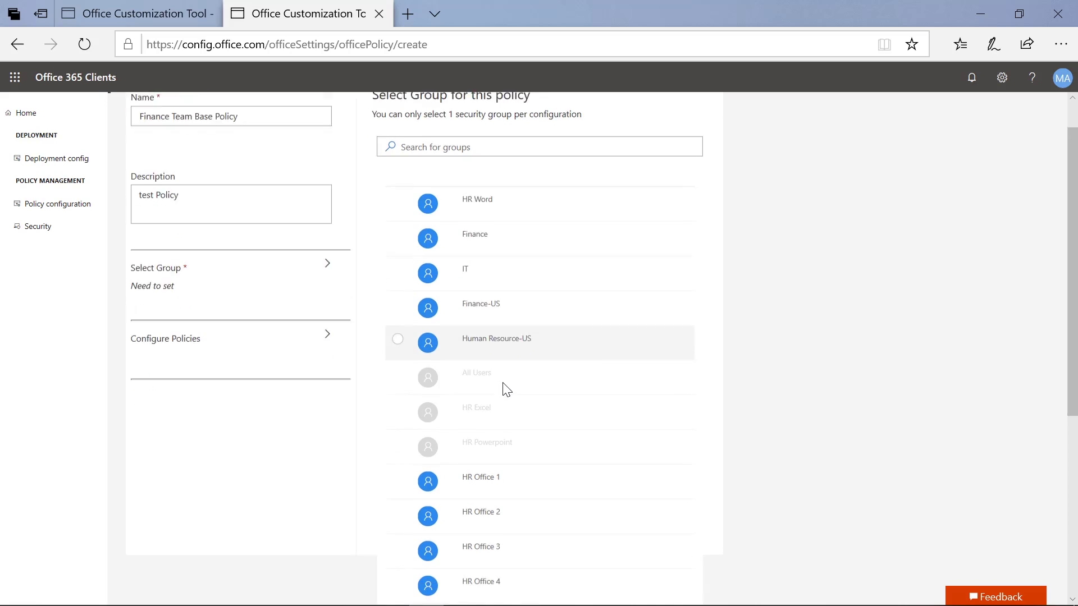
scroll(505, 382, "down", 2)
scroll(504, 370, "up", 3)
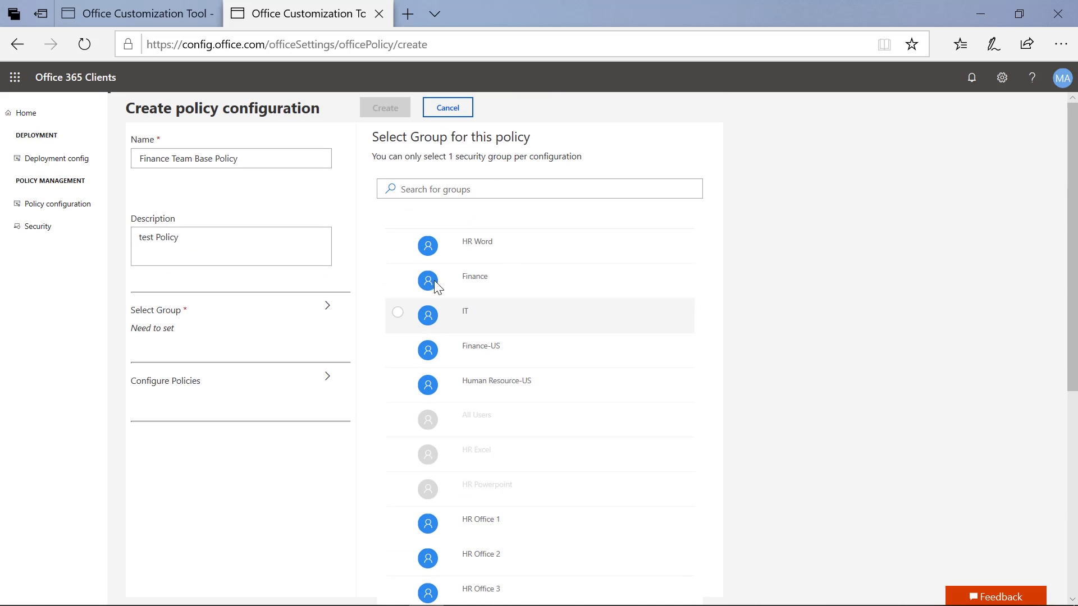
left_click(399, 276)
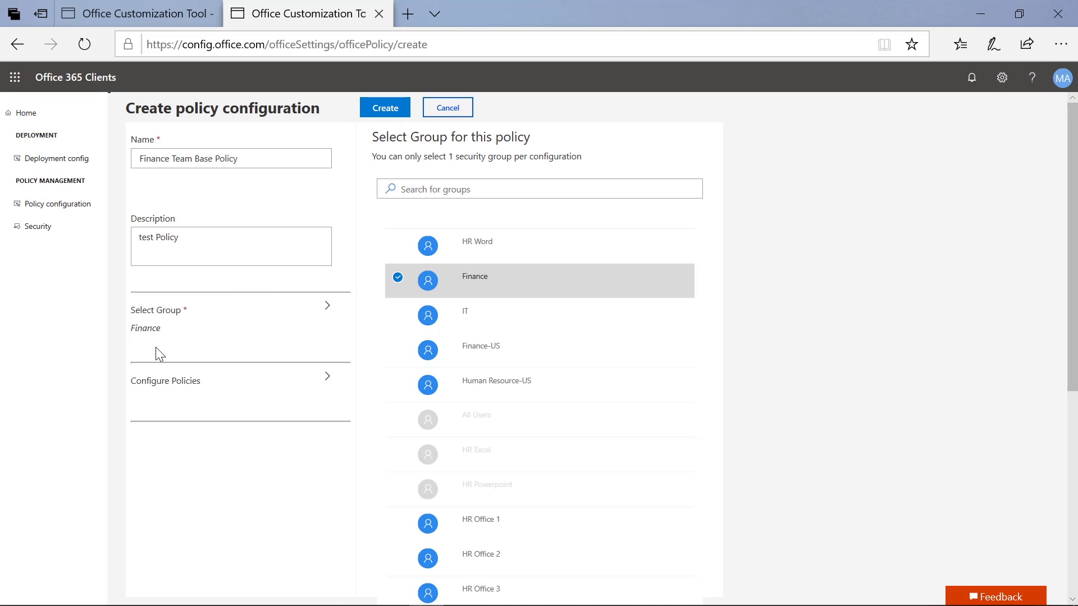
left_click(174, 387)
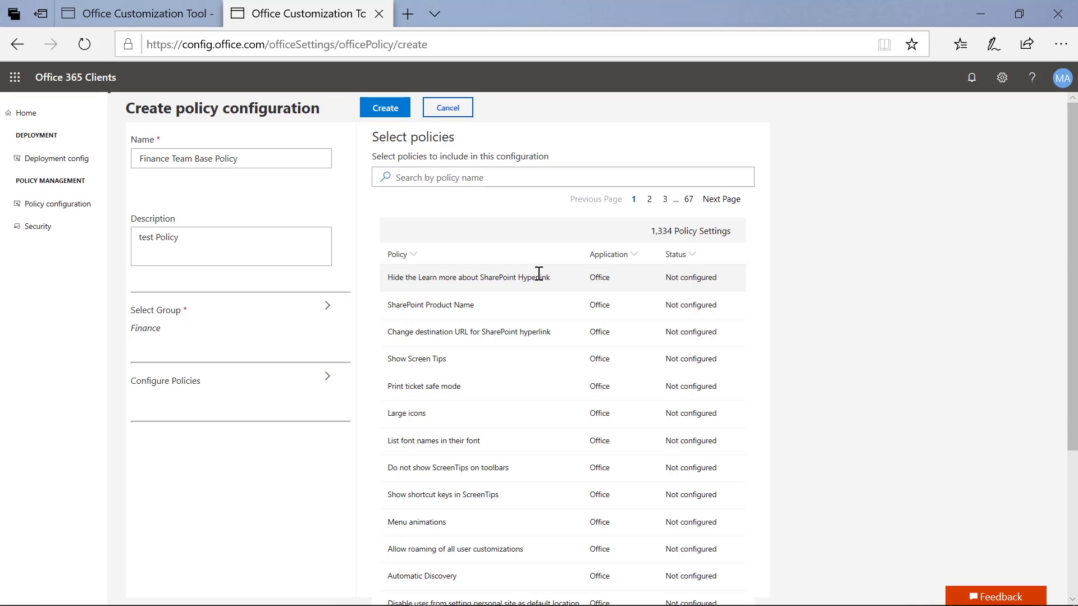
left_click(633, 256)
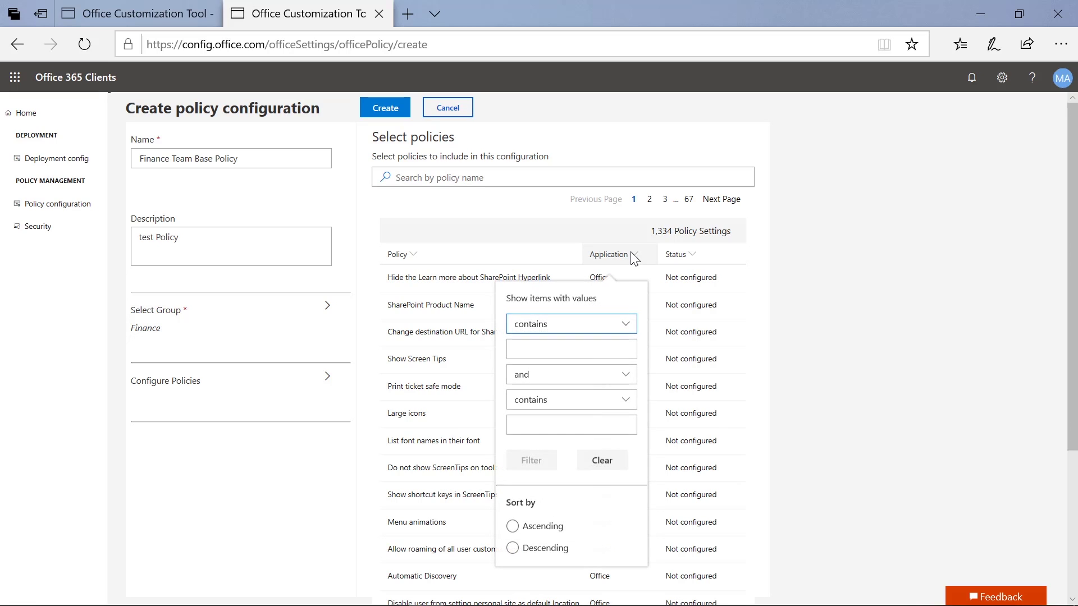
left_click(584, 347)
type("word")
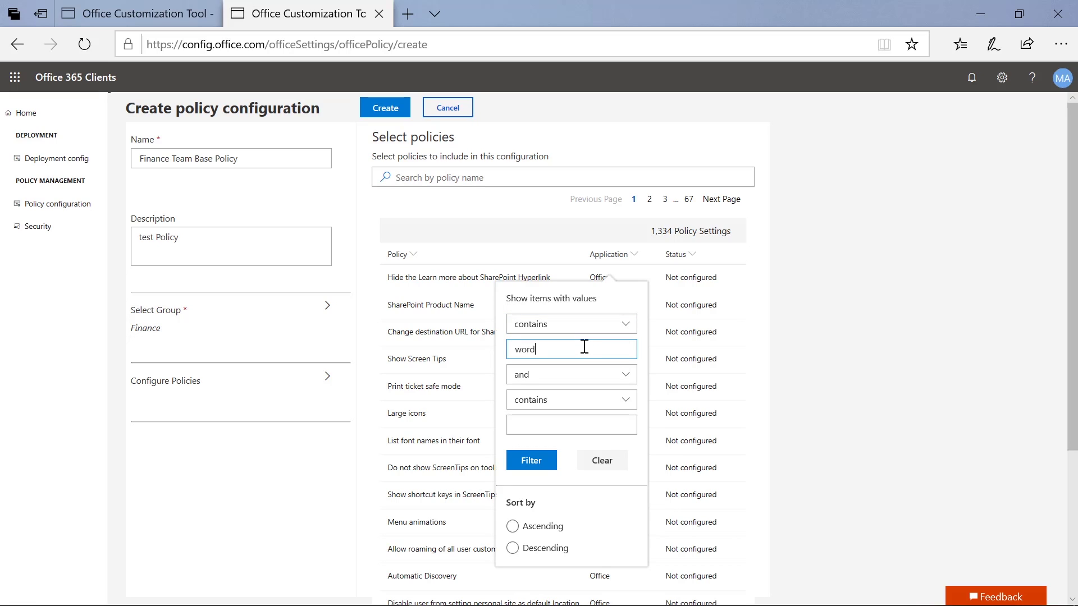
left_click(532, 461)
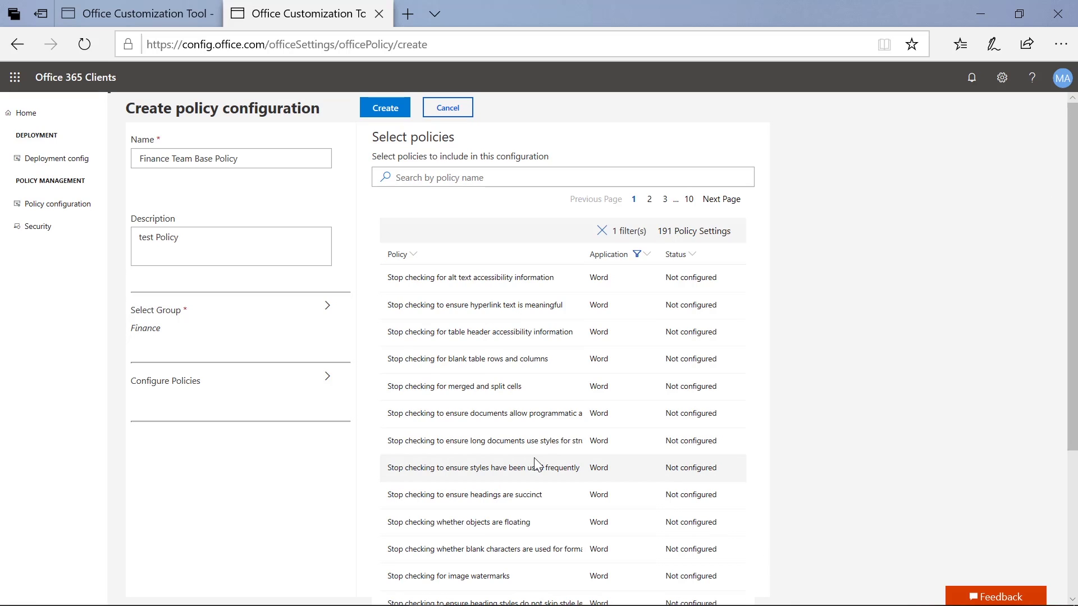
left_click(639, 256)
left_click(603, 461)
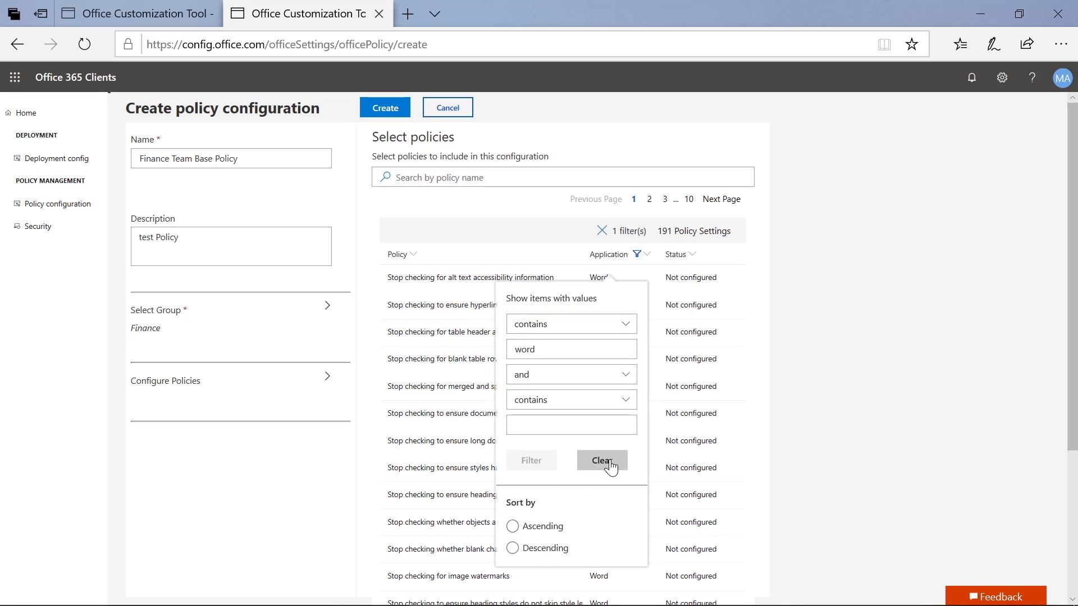
left_click(454, 177)
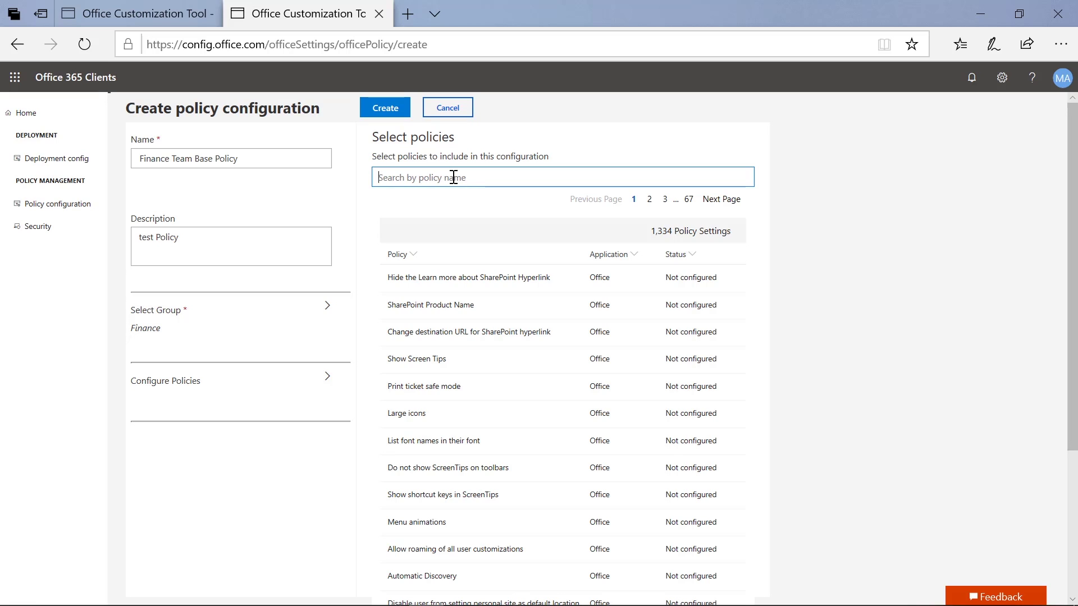
Step: Search 'macro' and set Access's Block macros from Internet policy to True
type("macro")
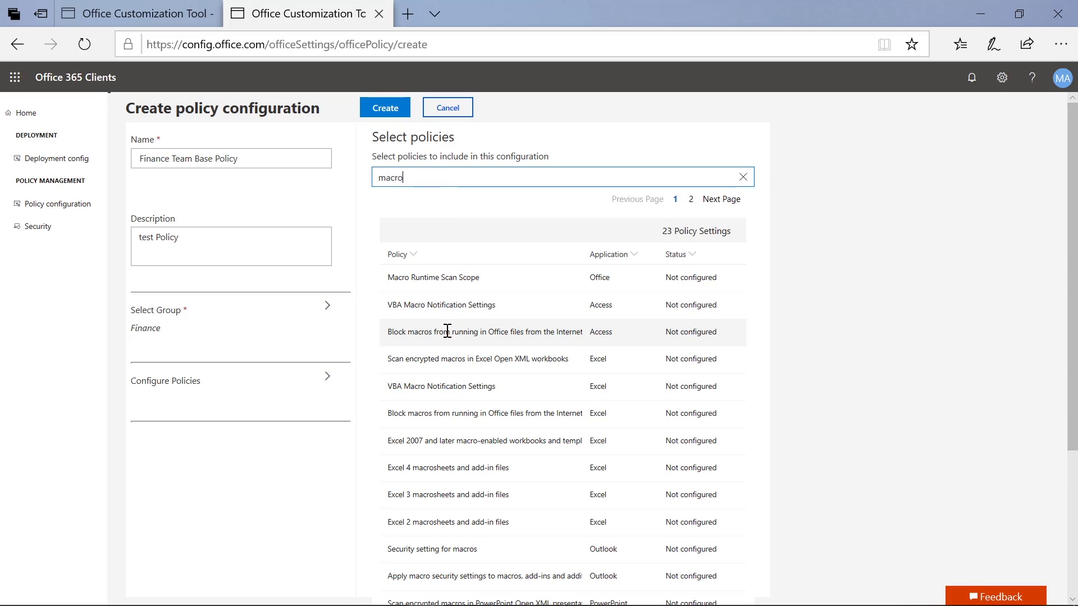
left_click(496, 334)
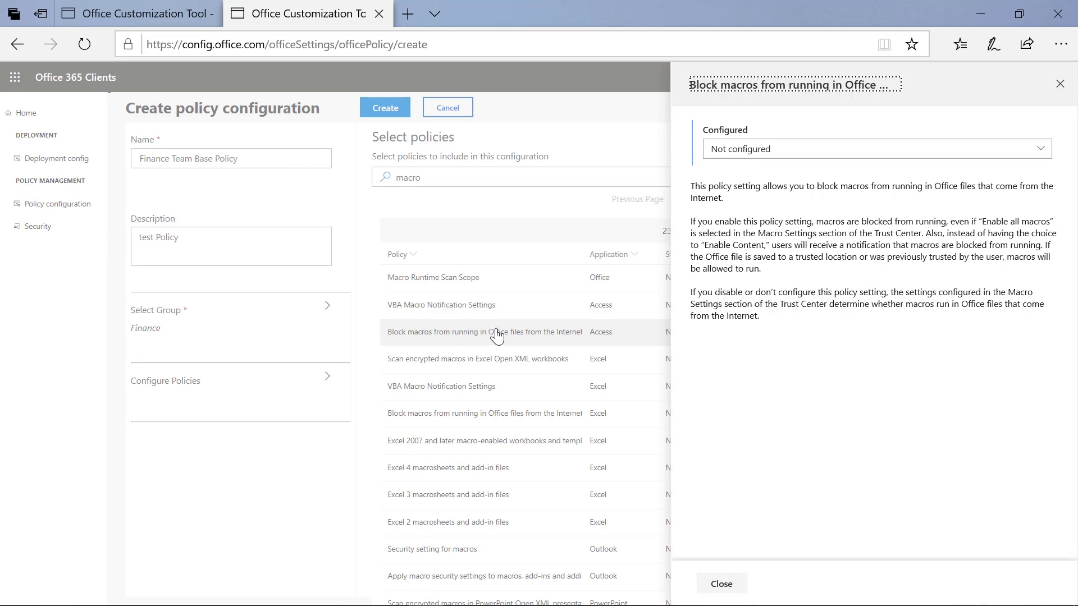
left_click(784, 151)
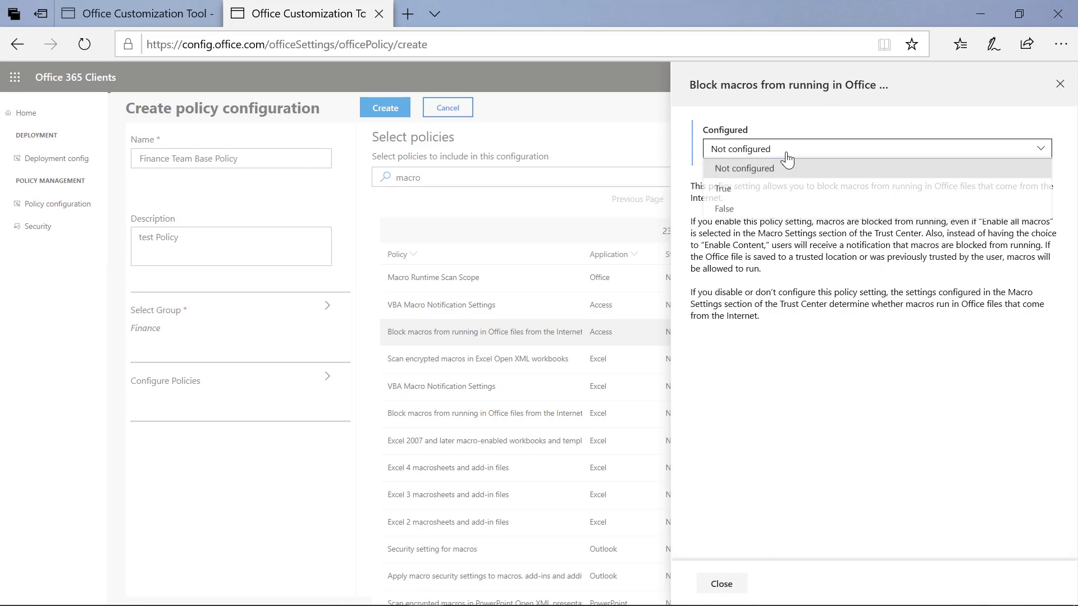
left_click(781, 187)
left_click(723, 584)
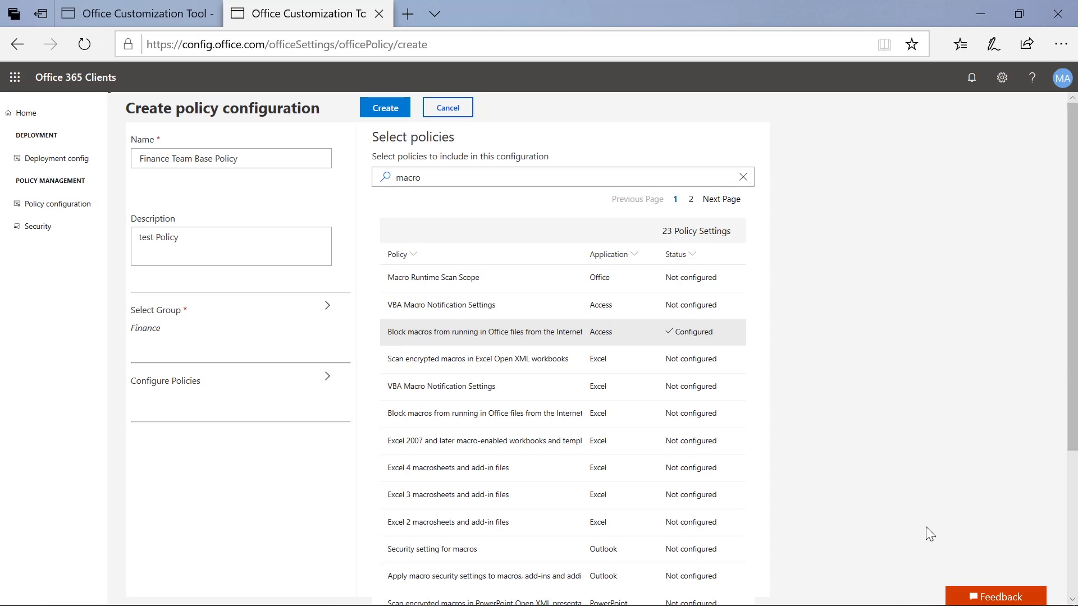